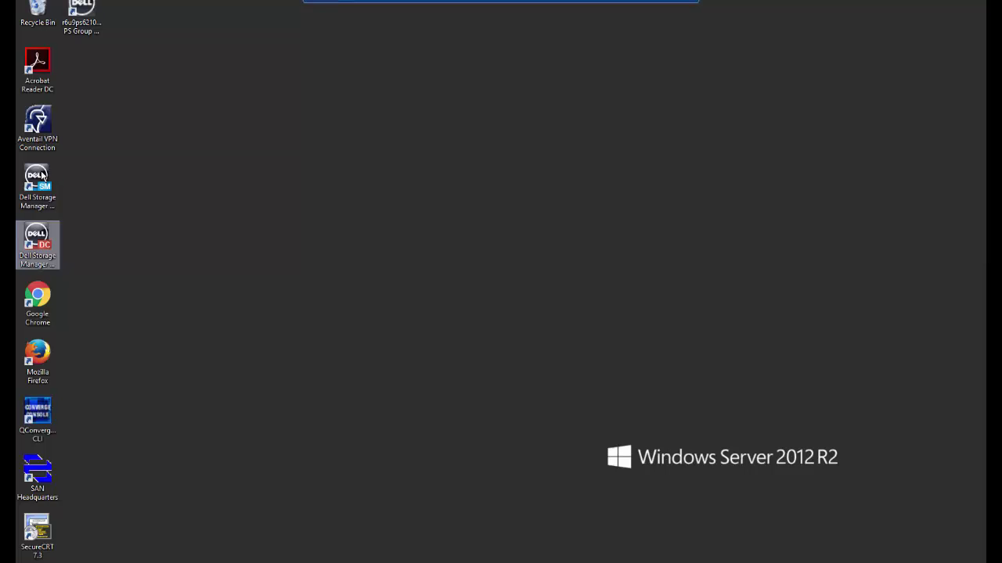
# Launch the Dell Storage Manager client and bring up the login for data collector 10.124.4.209
pyautogui.doubleClick(41, 179)
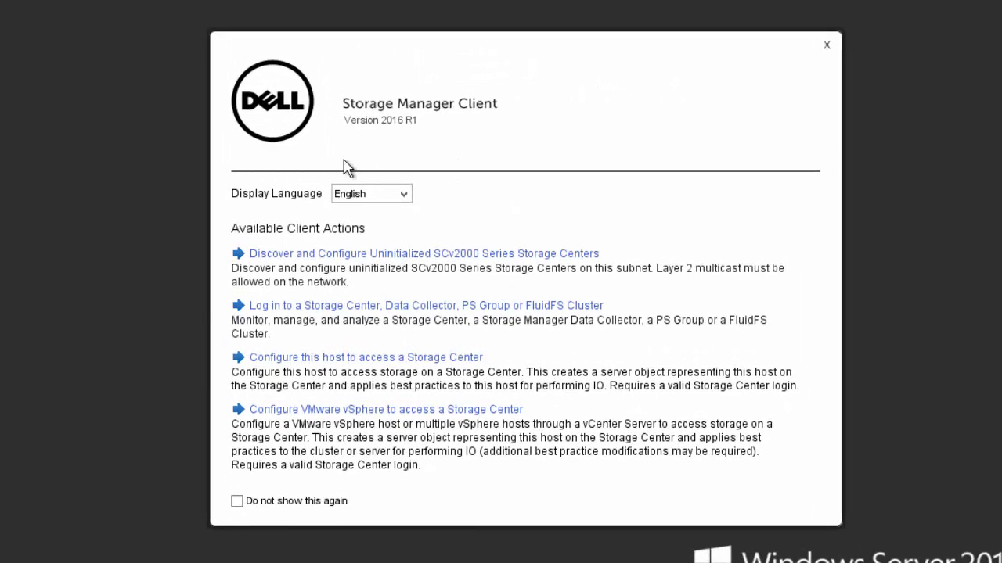
pyautogui.click(348, 312)
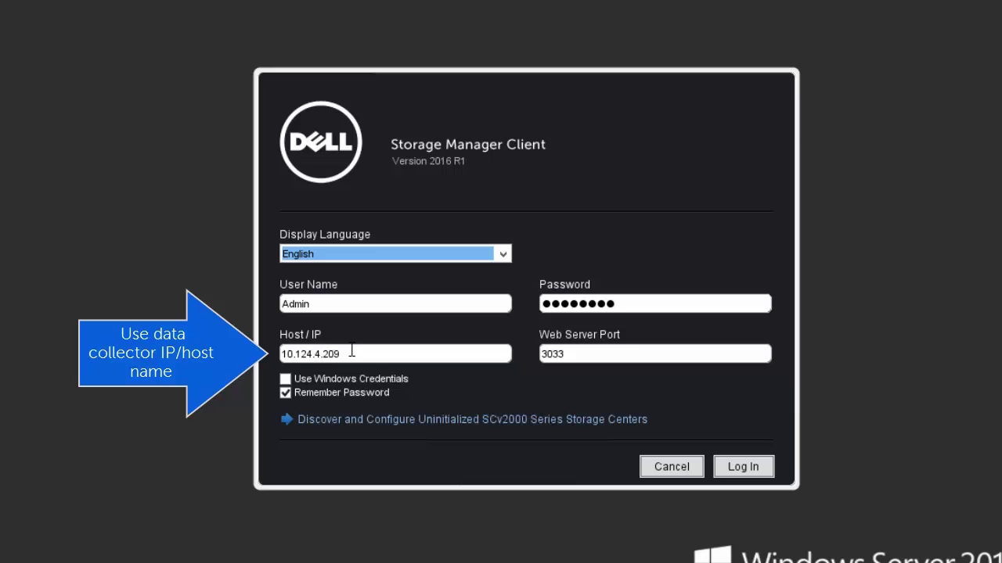
pyautogui.moveTo(352, 351); pyautogui.dragTo(280, 354)
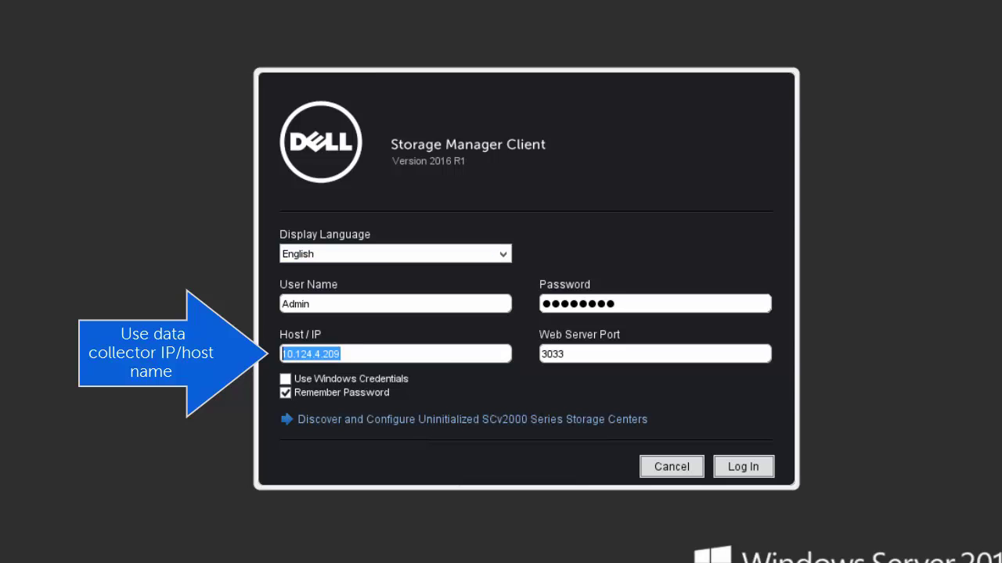
# Log in, then browse the Servers, Replications & Live Volumes and Monitoring views
pyautogui.click(753, 467)
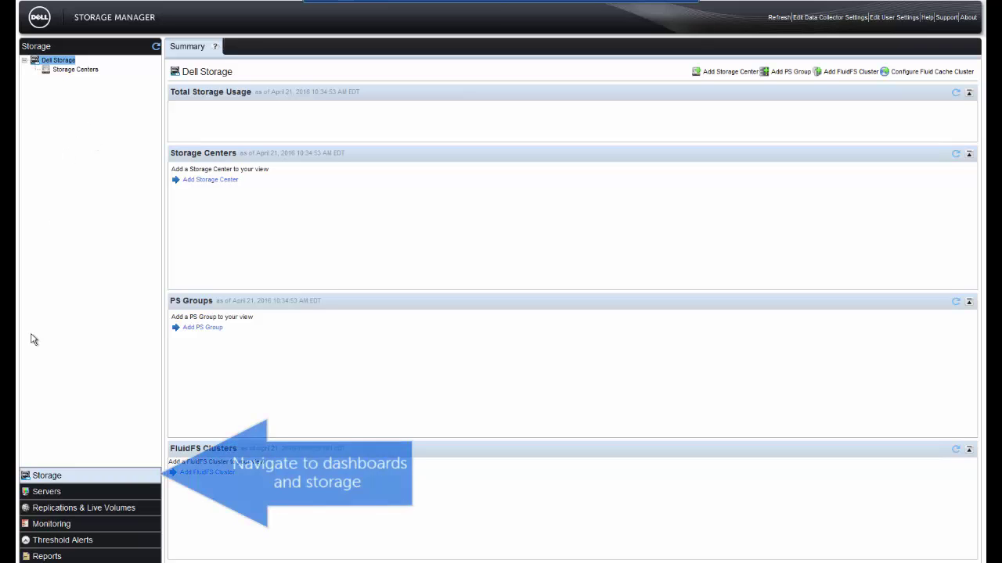
pyautogui.click(46, 492)
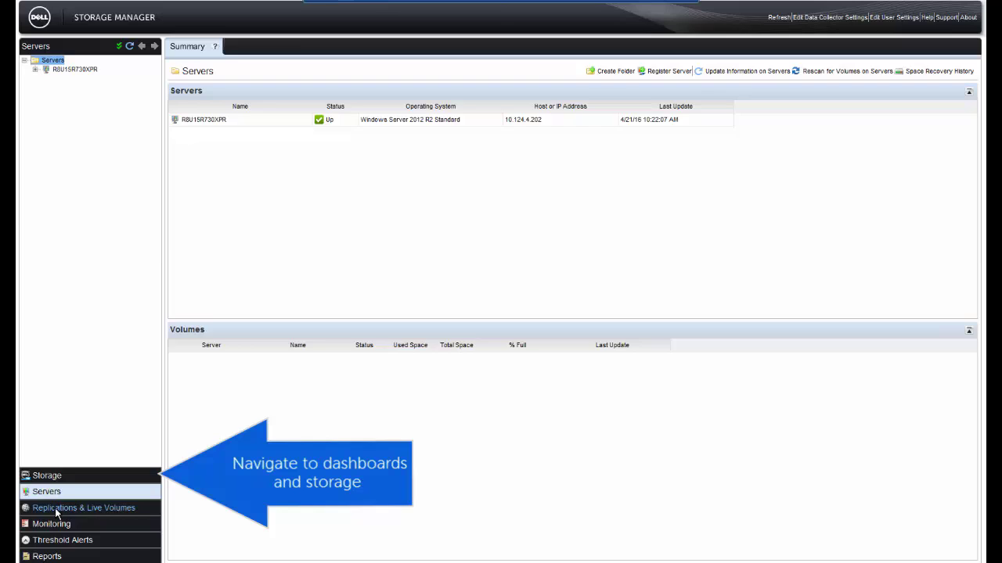
pyautogui.click(55, 508)
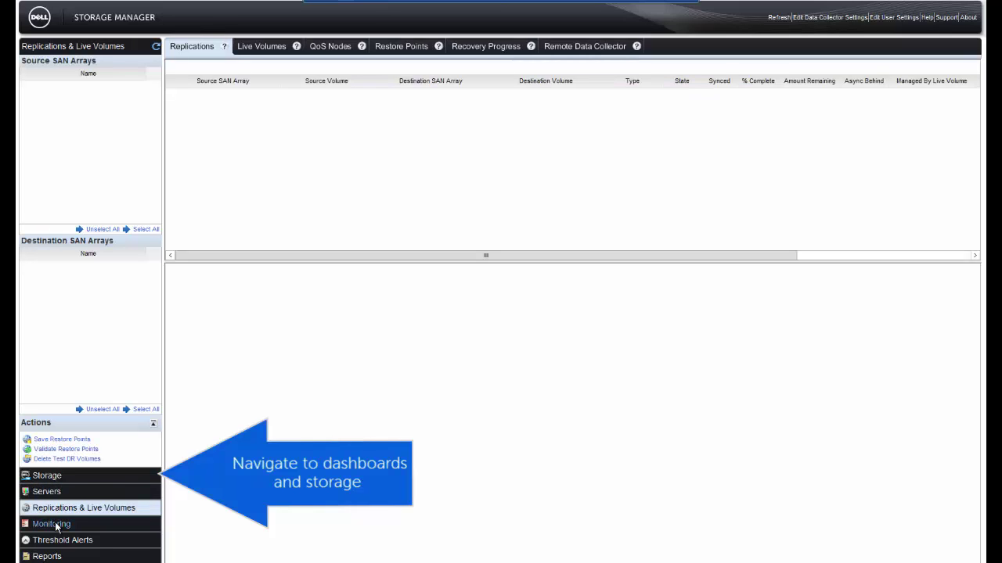
pyautogui.click(52, 524)
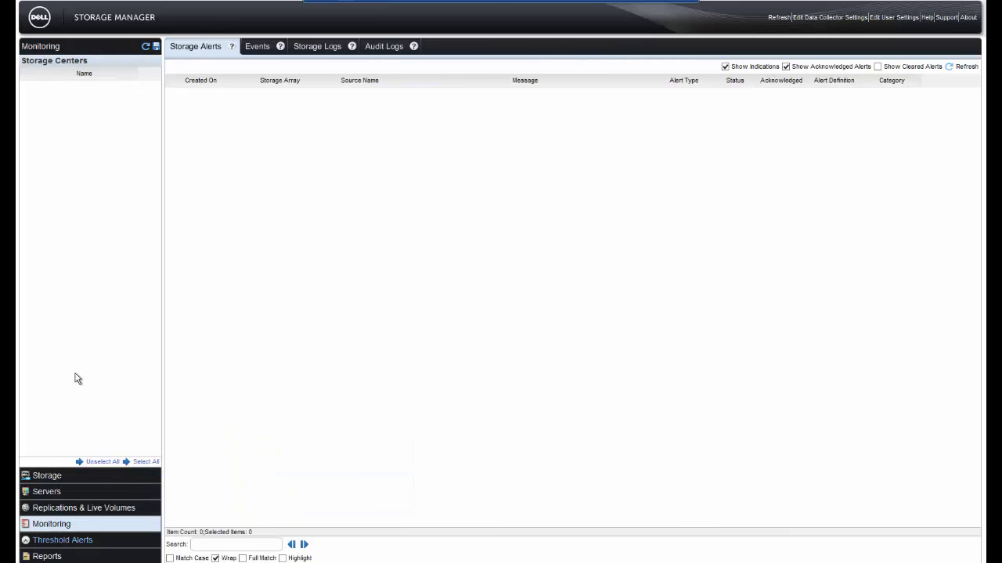
# Add Storage Center 10.124.2.140 using the admin user name and its password
pyautogui.click(59, 479)
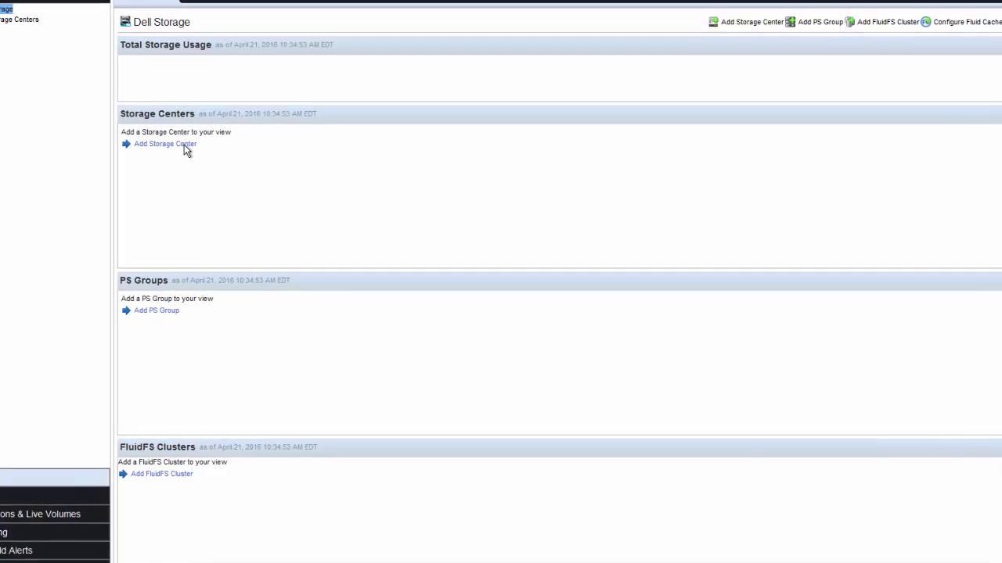
pyautogui.click(90, 74)
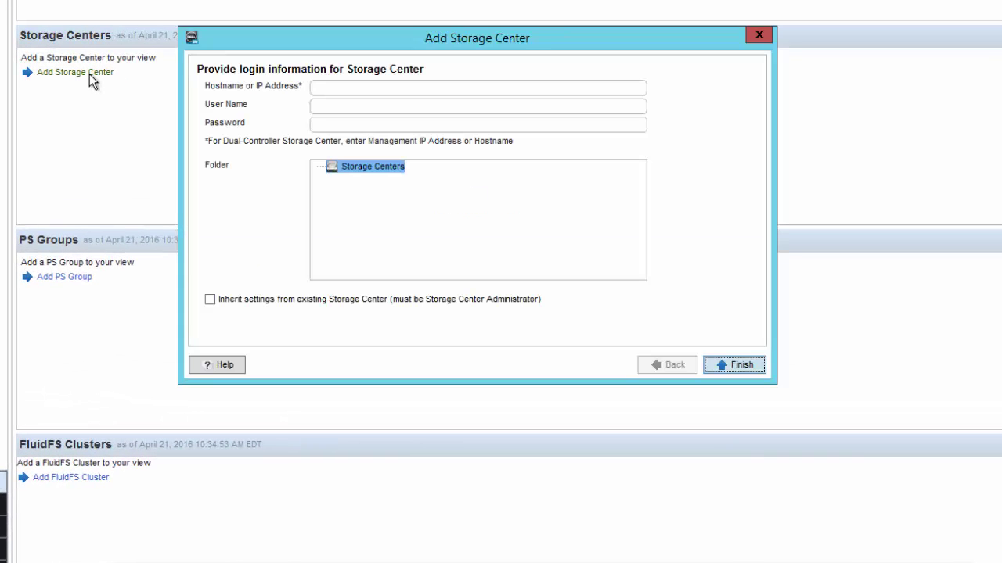
pyautogui.click(327, 87)
pyautogui.write('10.124.2.140')
pyautogui.press('Tab')
pyautogui.write('Admin')
pyautogui.press('Tab')
pyautogui.write('****')
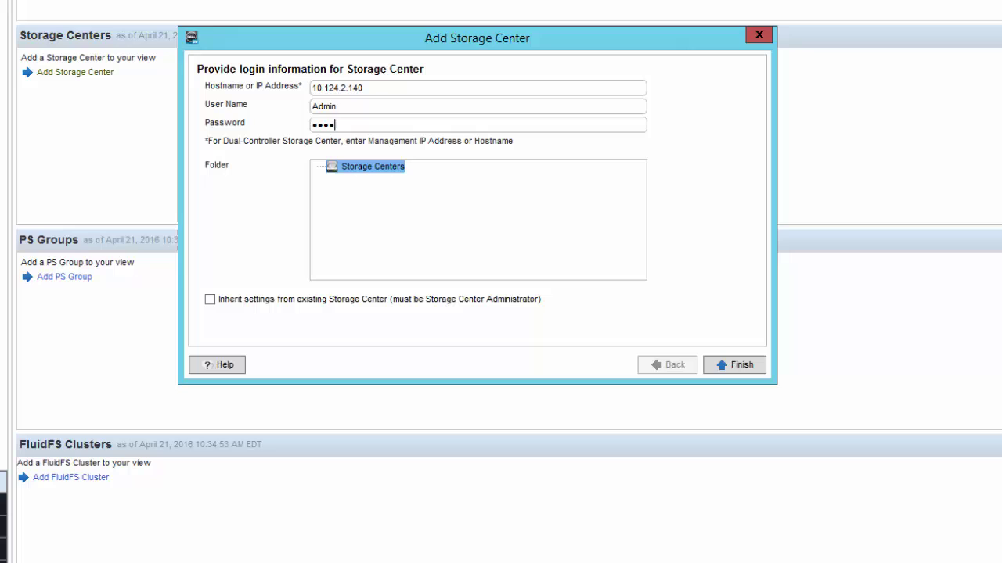
pyautogui.click(741, 367)
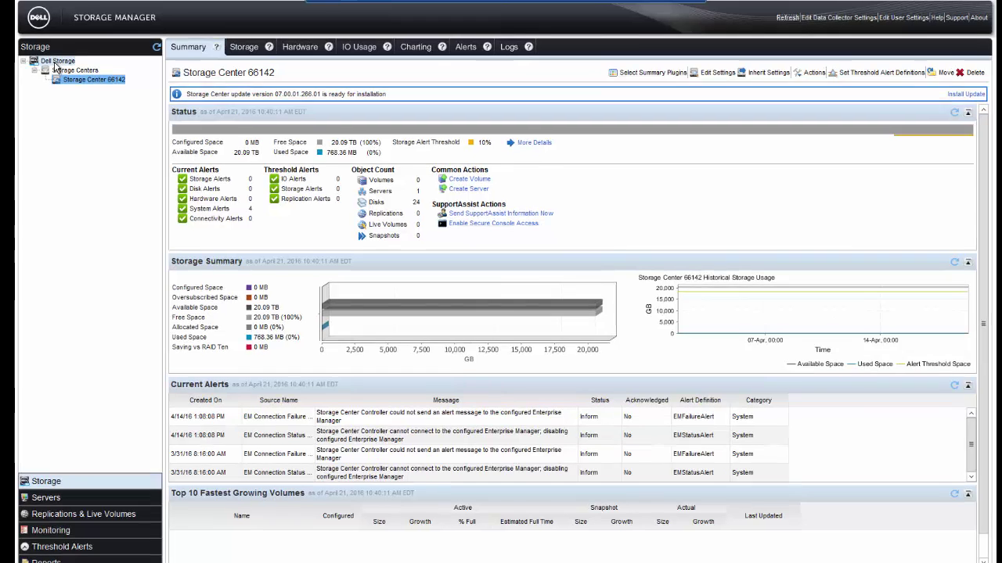
# From the Dell Storage overview, add PS Group 10.124.2.146 with its credentials
pyautogui.click(57, 62)
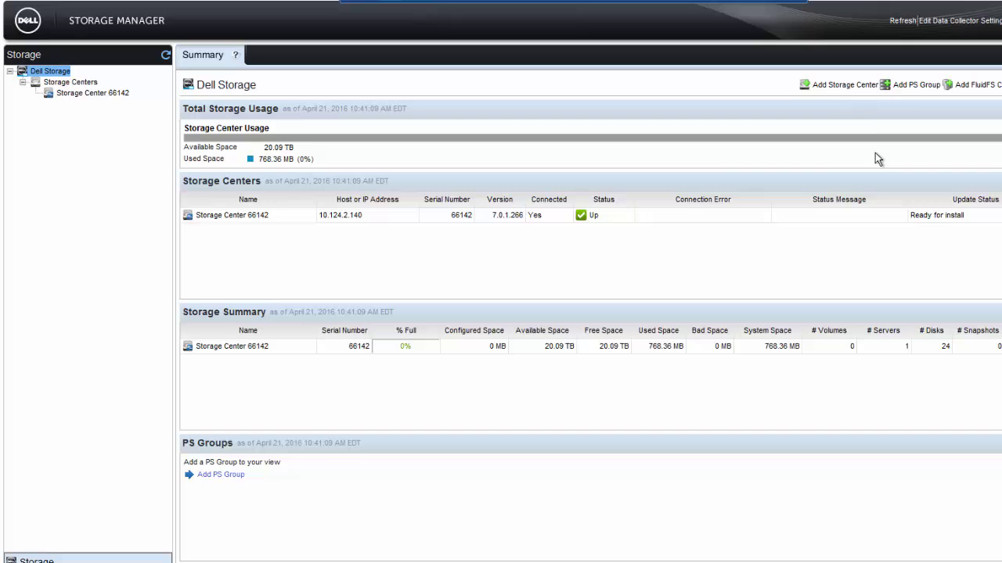
pyautogui.click(906, 92)
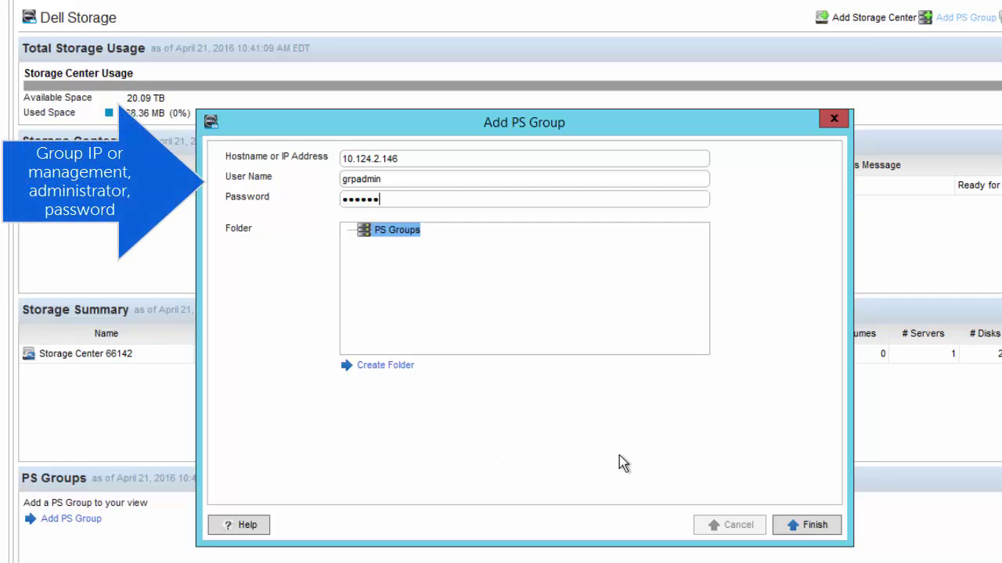
pyautogui.click(803, 525)
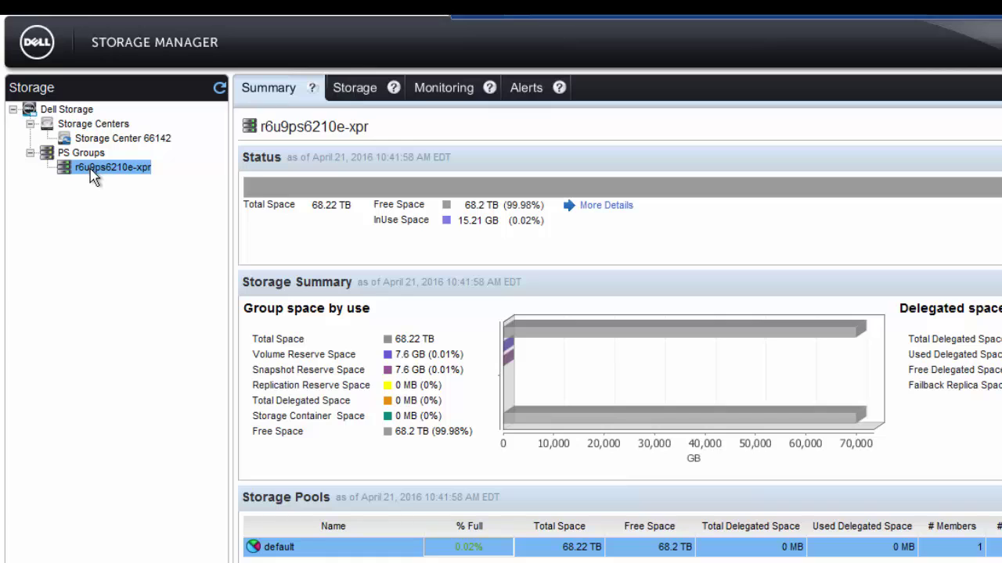
# Open Configure iSCSI Connection for r6u9ps6210e-xpr and pick Storage Center 66142 as partner
pyautogui.rightClick(92, 175)
pyautogui.moveTo(95, 190)
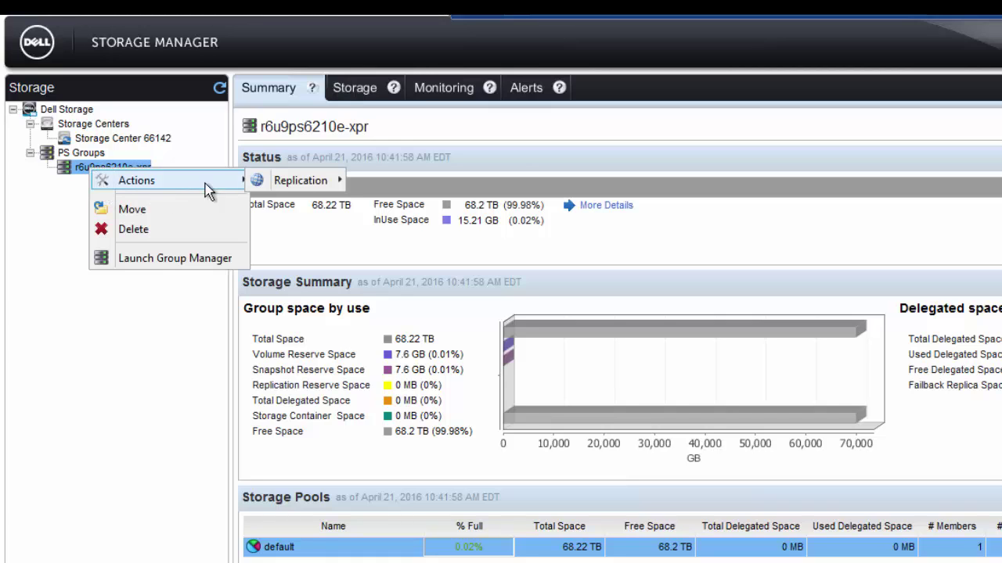
pyautogui.moveTo(305, 186)
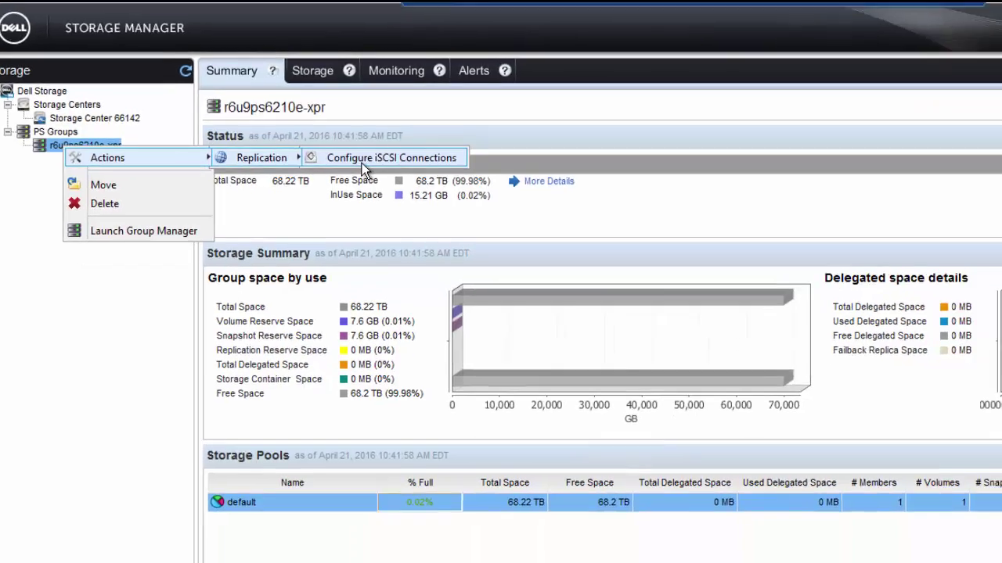
pyautogui.click(388, 183)
pyautogui.click(262, 86)
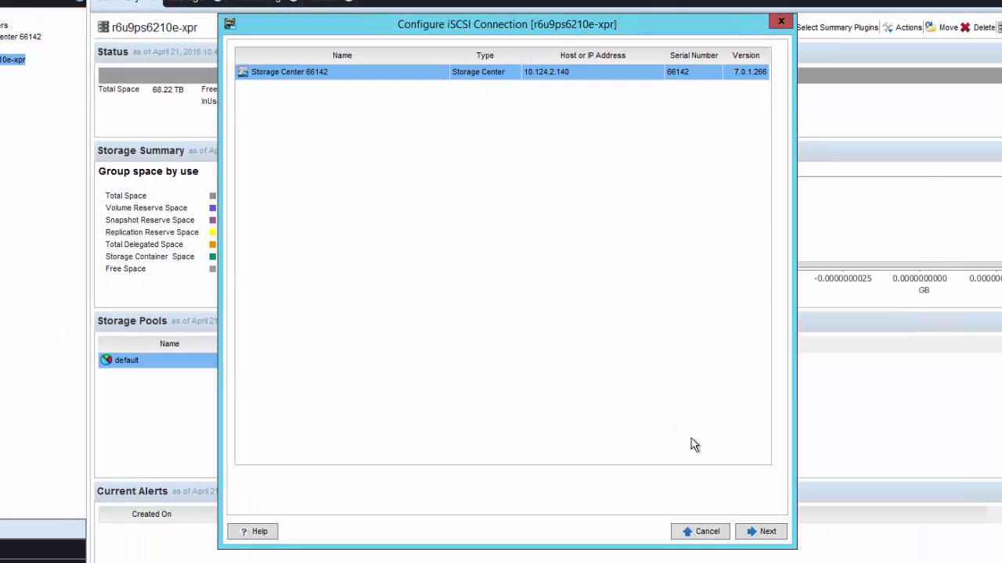
# Connect over Fault Domain 1 using the default storage pool with 966 GB delegated space
pyautogui.click(754, 532)
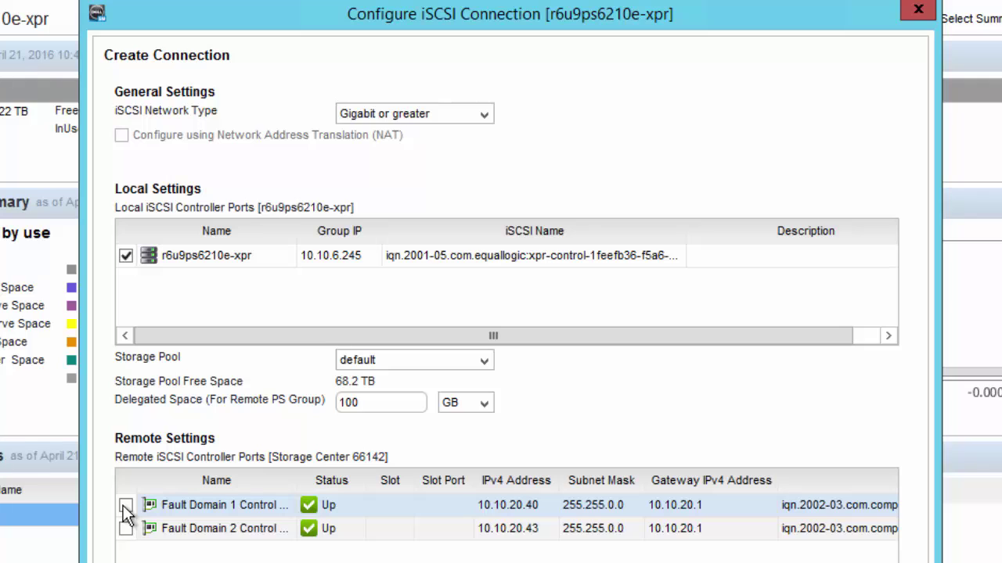
pyautogui.click(125, 505)
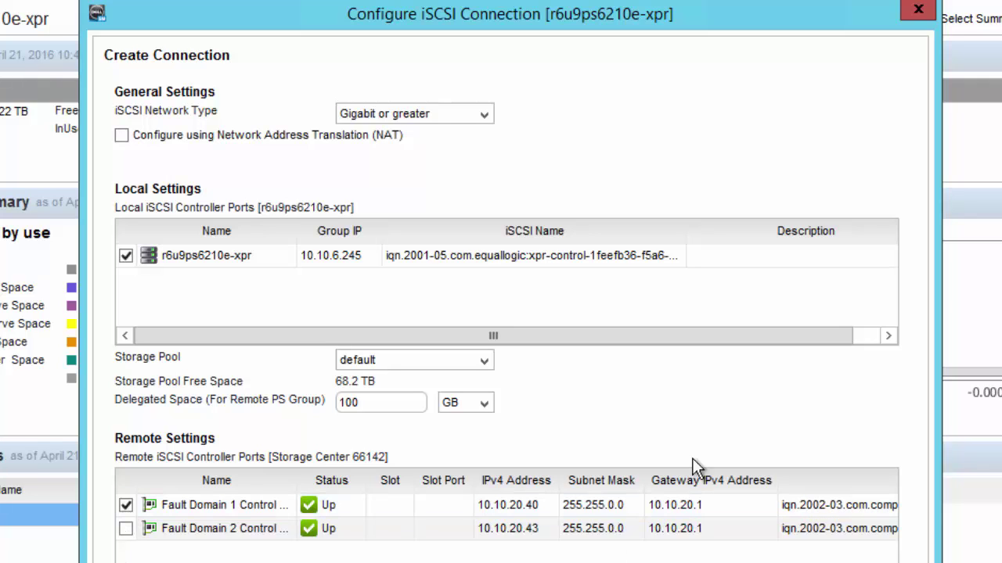
pyautogui.click(484, 361)
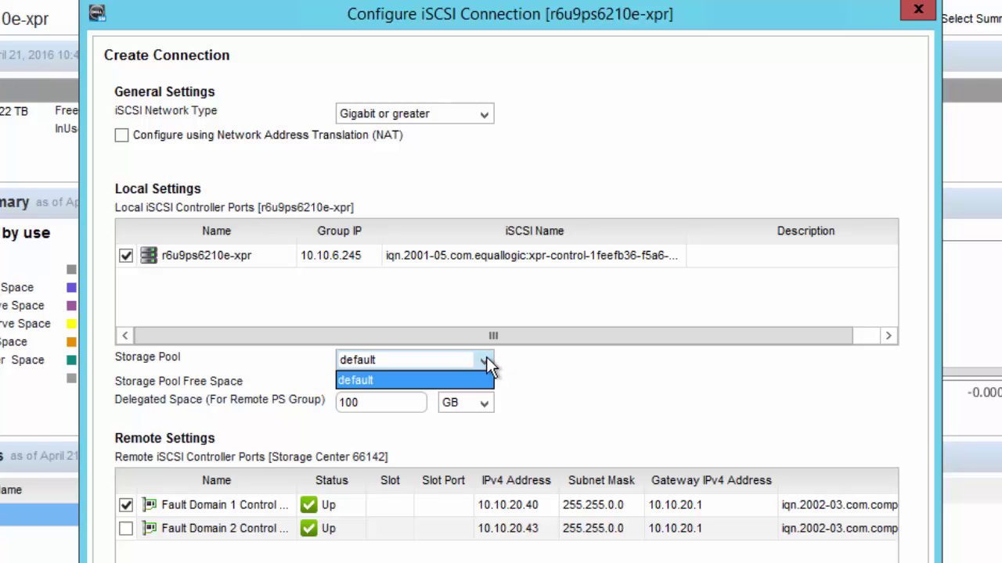
pyautogui.click(547, 378)
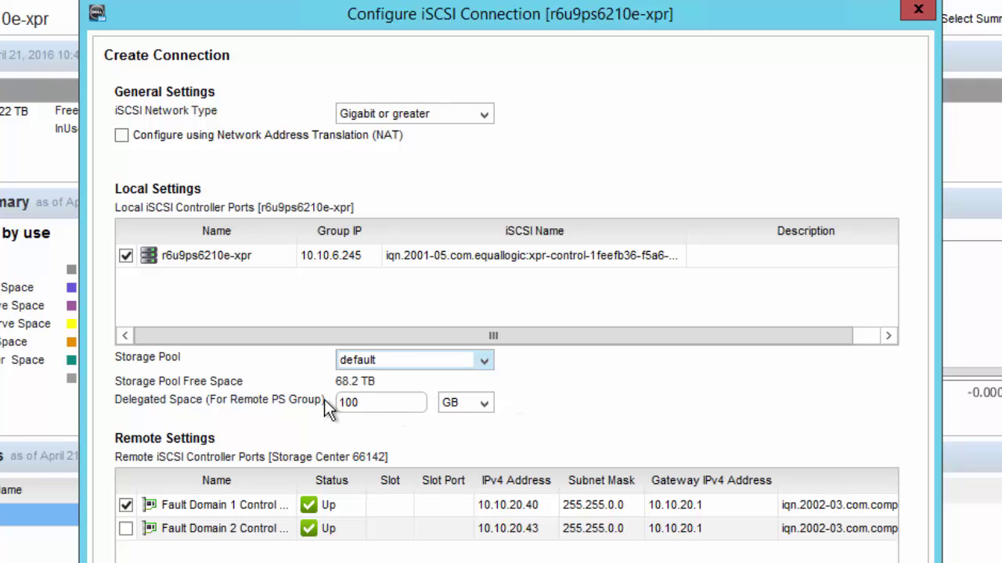
pyautogui.press('Tab')
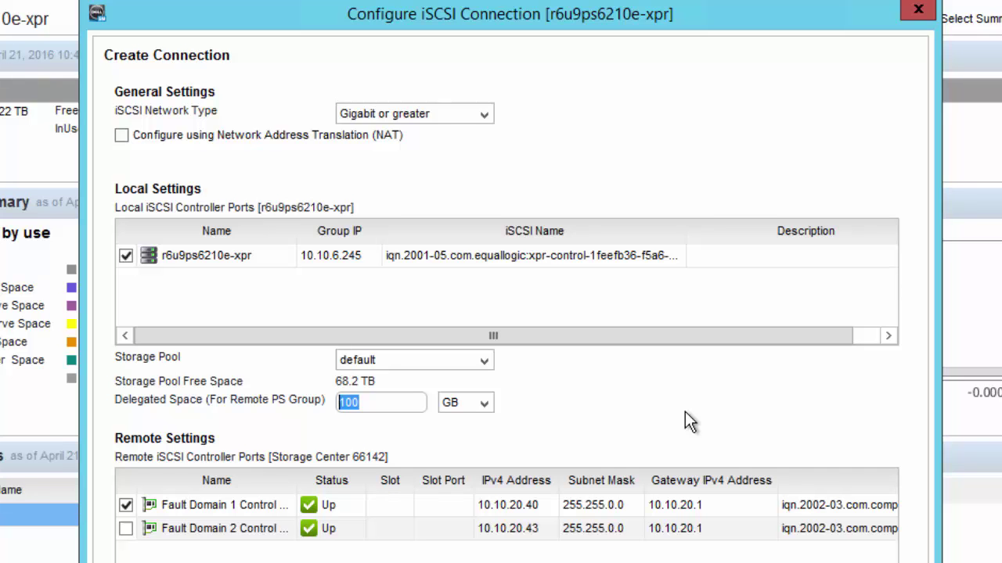
pyautogui.write('966')
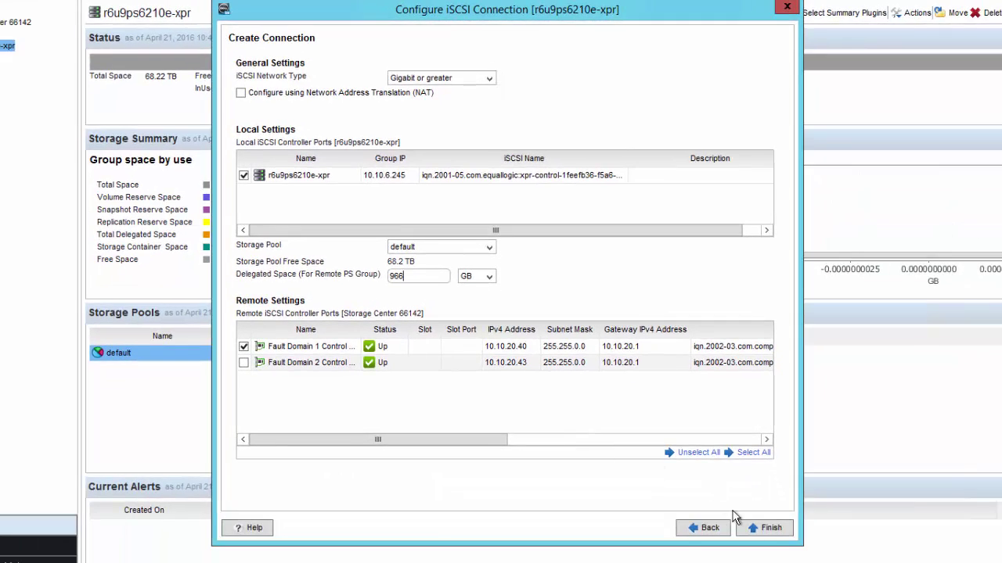
pyautogui.click(772, 528)
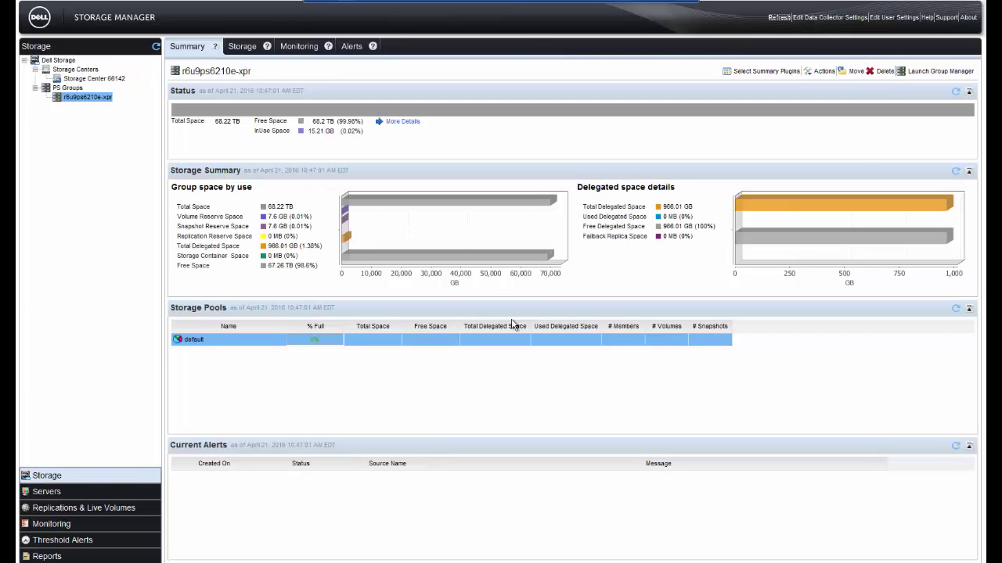
# From Storage Center 66142, reopen iSCSI connection setup for r6u9ps6210e-xpr and cancel without changes
pyautogui.click(94, 78)
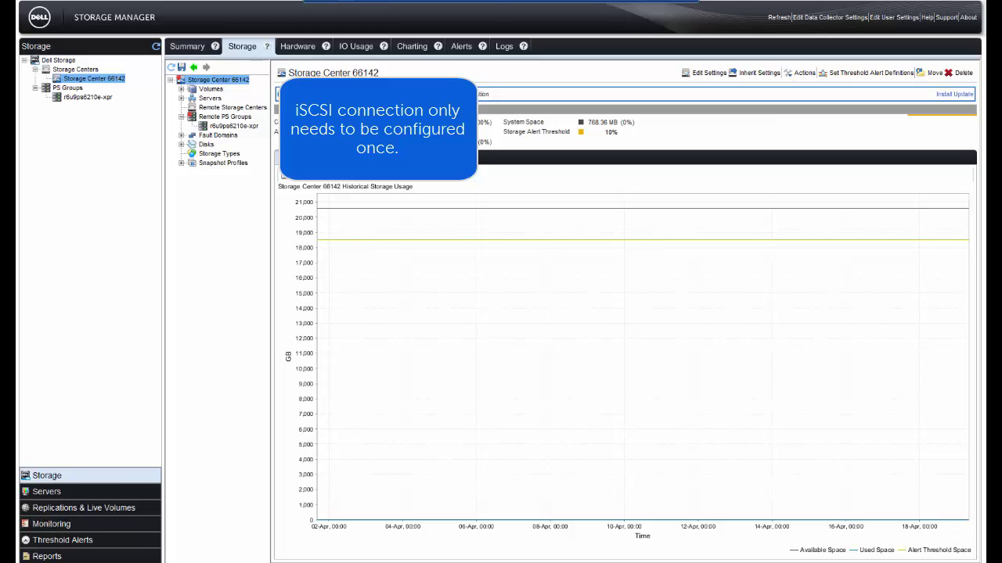
pyautogui.rightClick(239, 83)
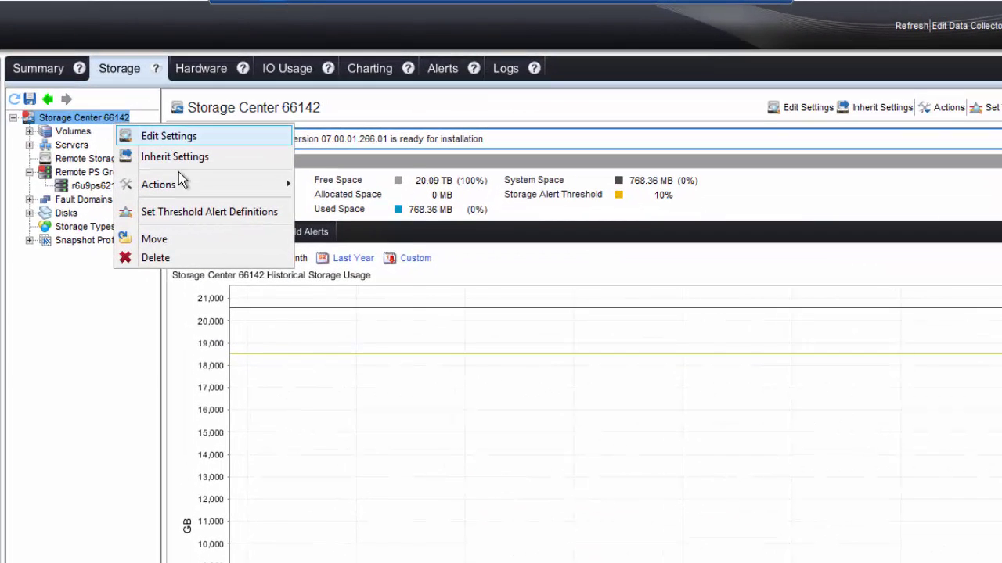
pyautogui.moveTo(249, 145)
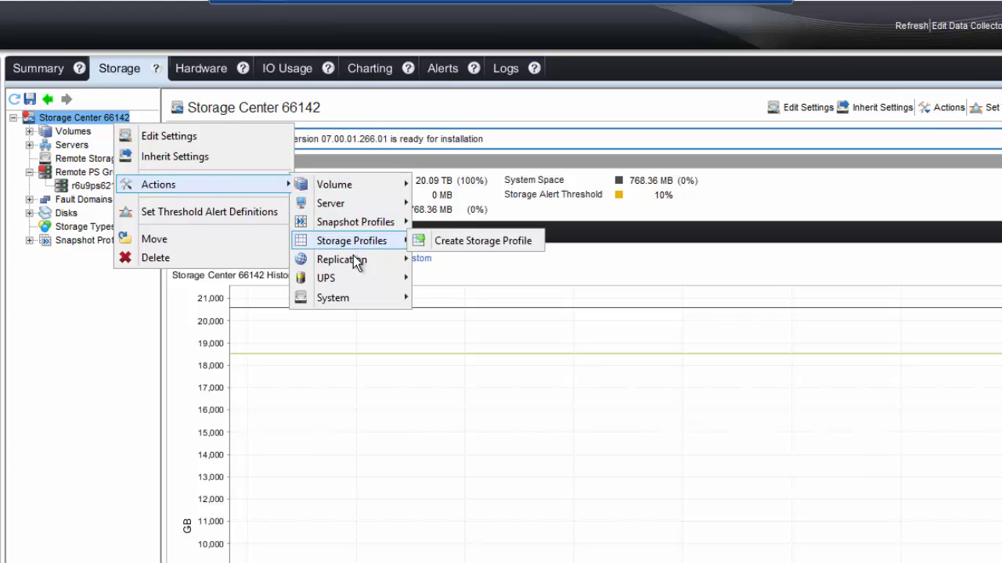
pyautogui.moveTo(356, 262)
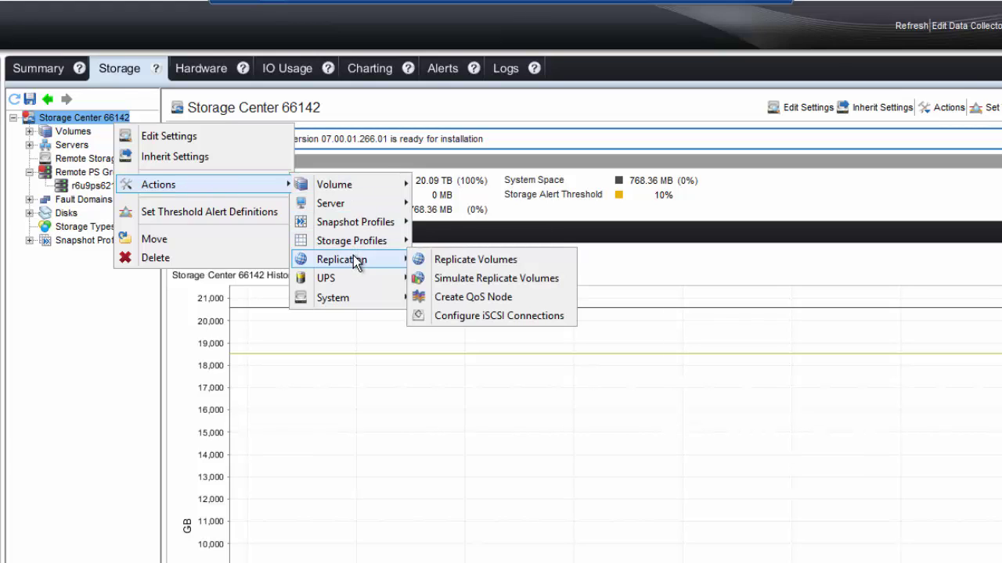
pyautogui.click(477, 314)
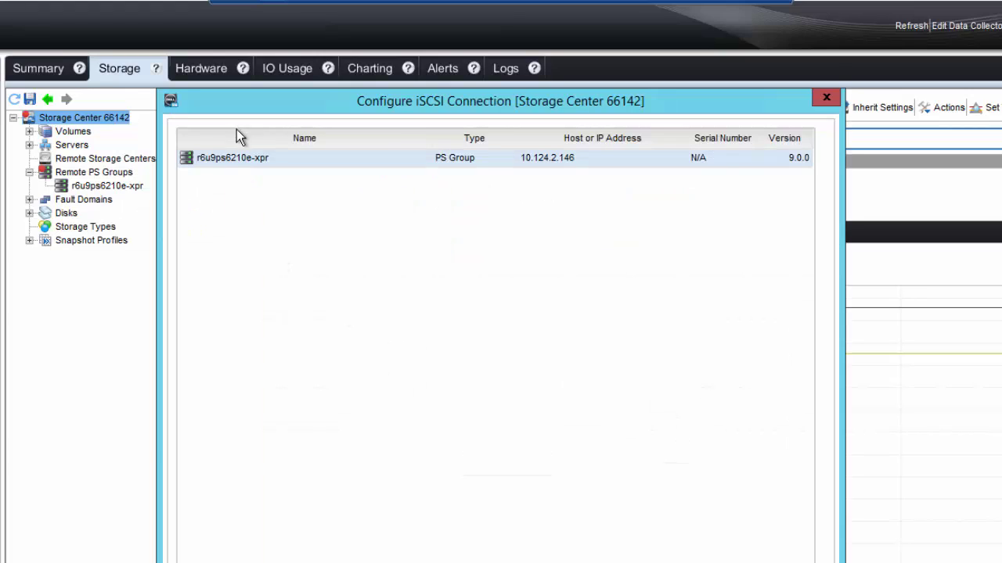
pyautogui.click(236, 159)
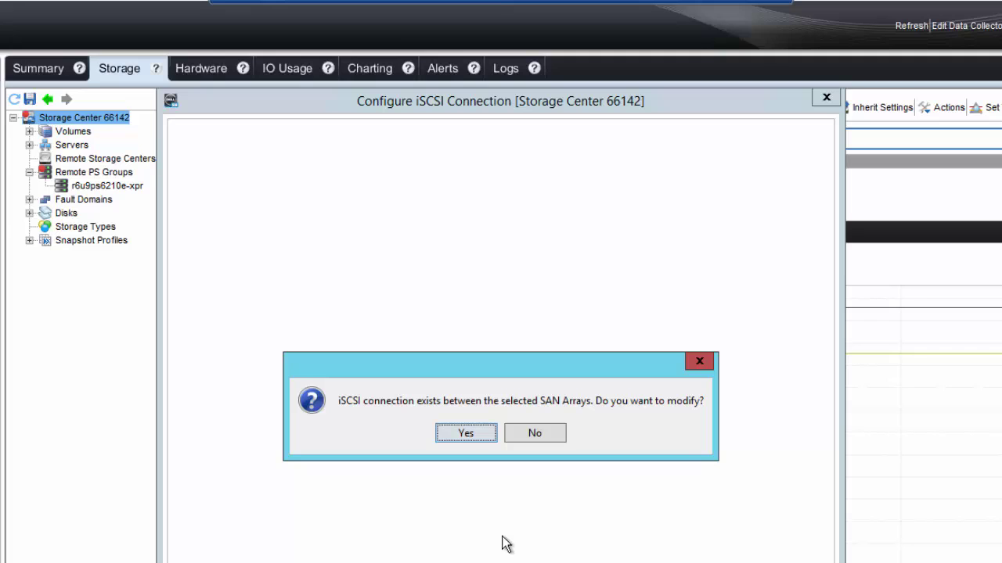
pyautogui.click(536, 432)
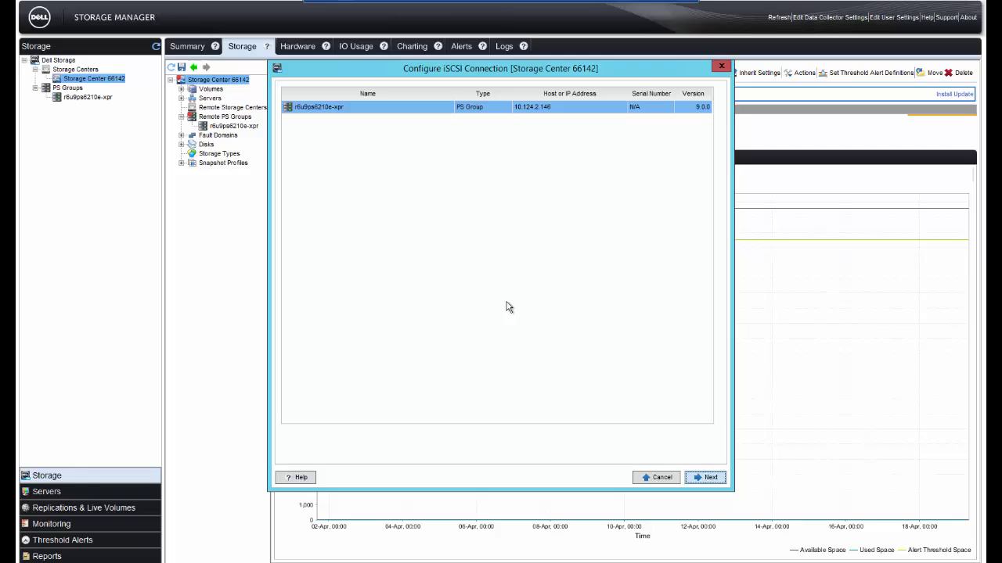
pyautogui.click(665, 479)
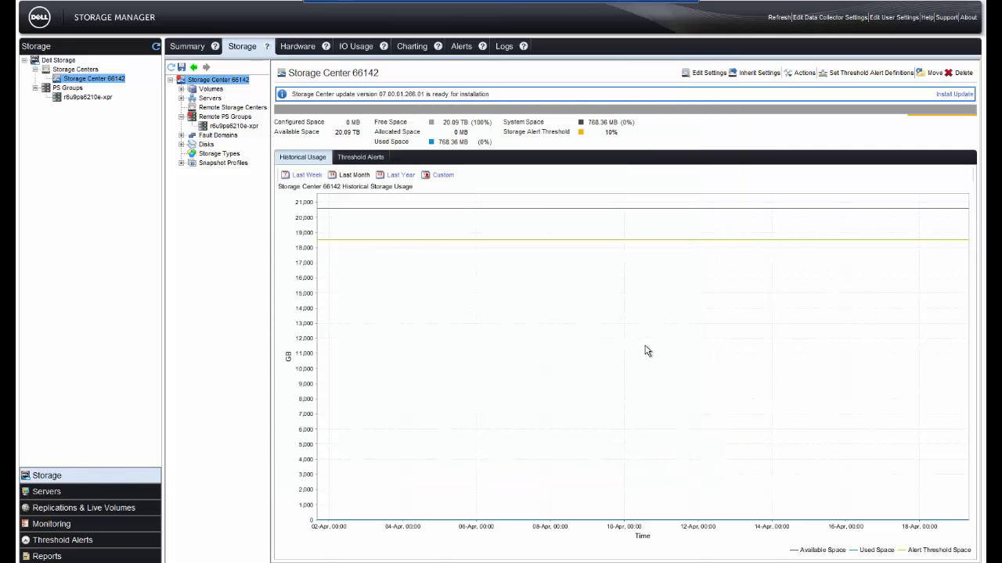